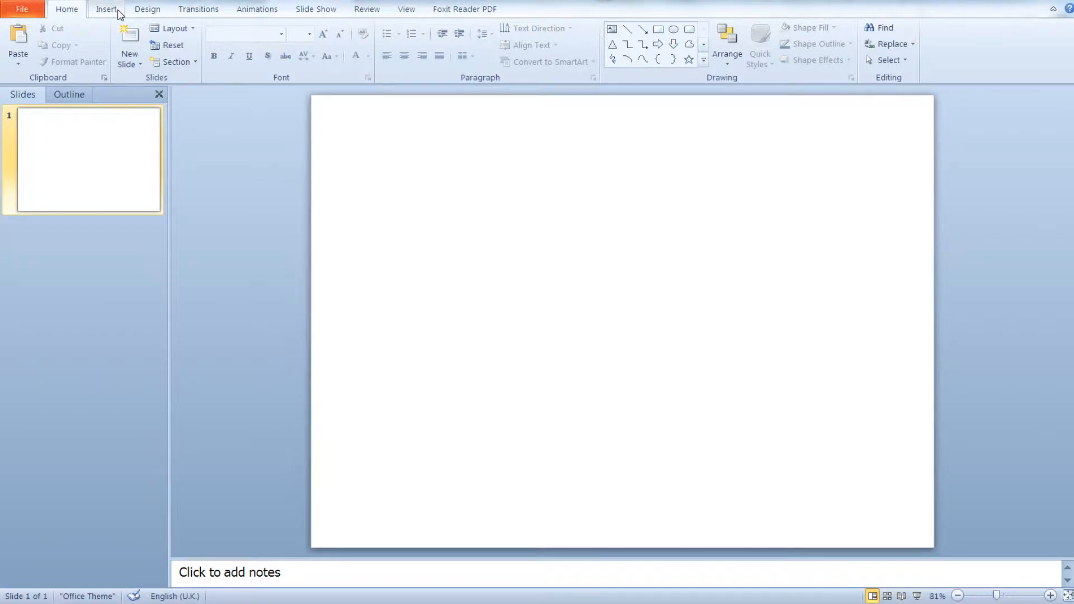
# Step: Insert the baby squirrel JPG picture from the Powerpoint folder of the Pictures library onto the blank slide
pyautogui.click(107, 10)
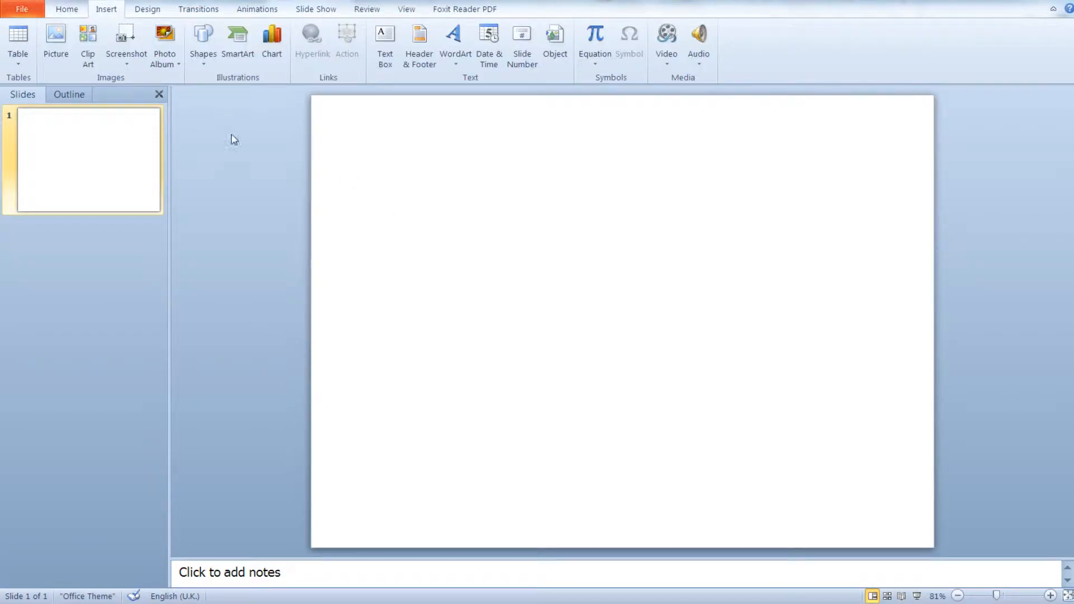
pyautogui.click(60, 41)
pyautogui.click(253, 211)
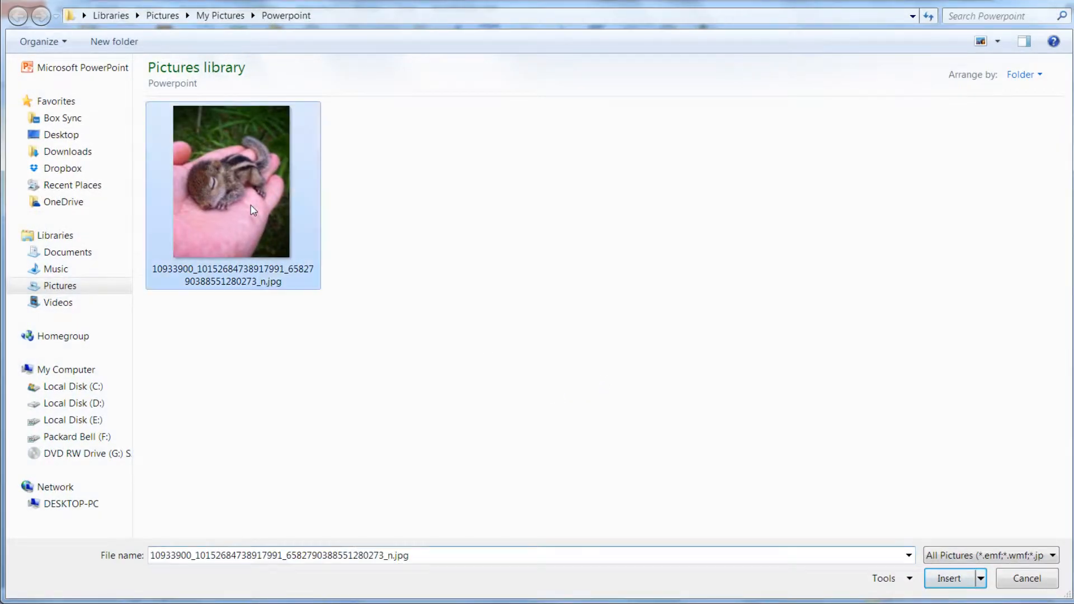
pyautogui.click(951, 579)
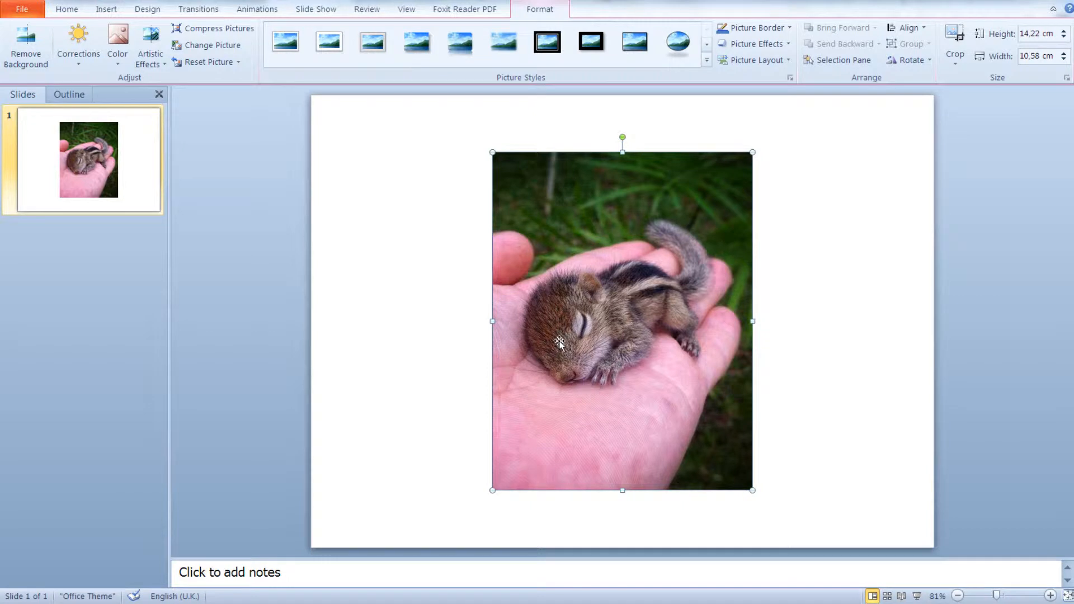
# Step: Examine the picture's correction and color presets together with their detailed Picture Corrections and Picture Color settings
pyautogui.click(79, 48)
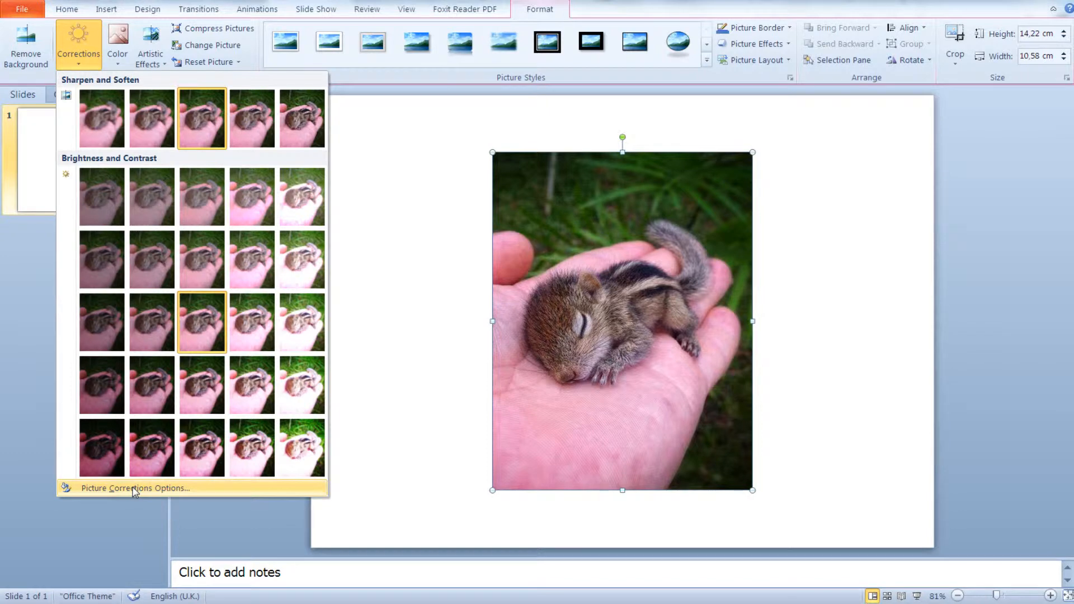
pyautogui.click(135, 488)
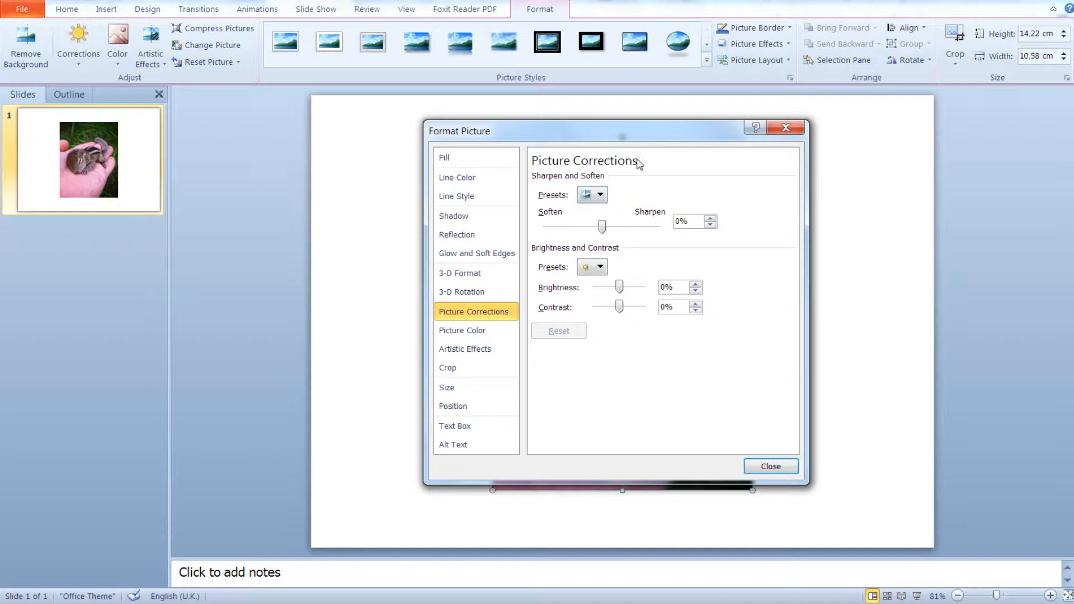
pyautogui.click(781, 470)
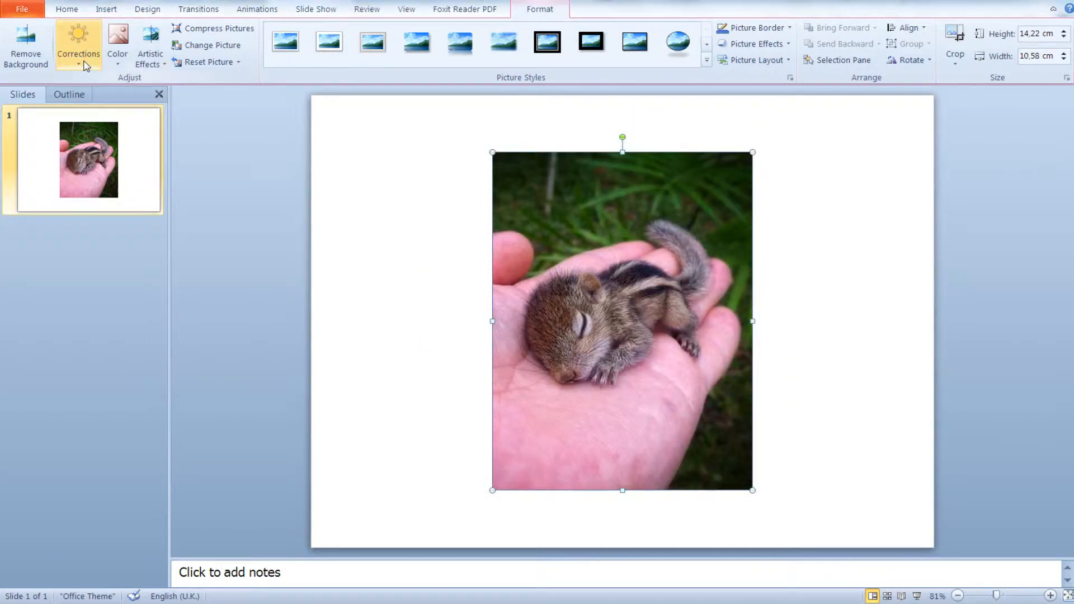
pyautogui.click(116, 59)
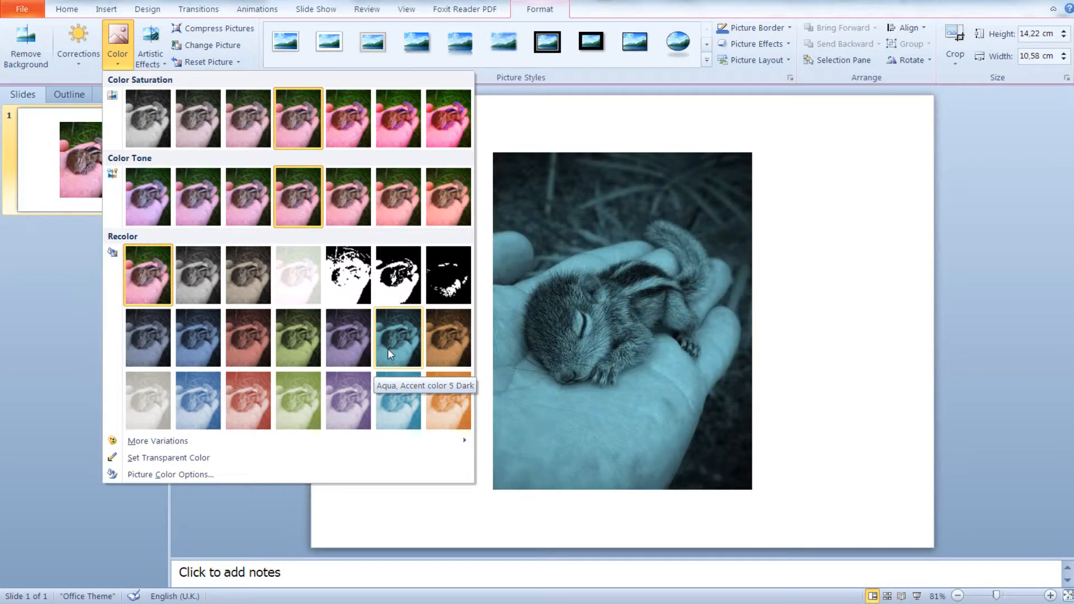
pyautogui.moveTo(384, 451)
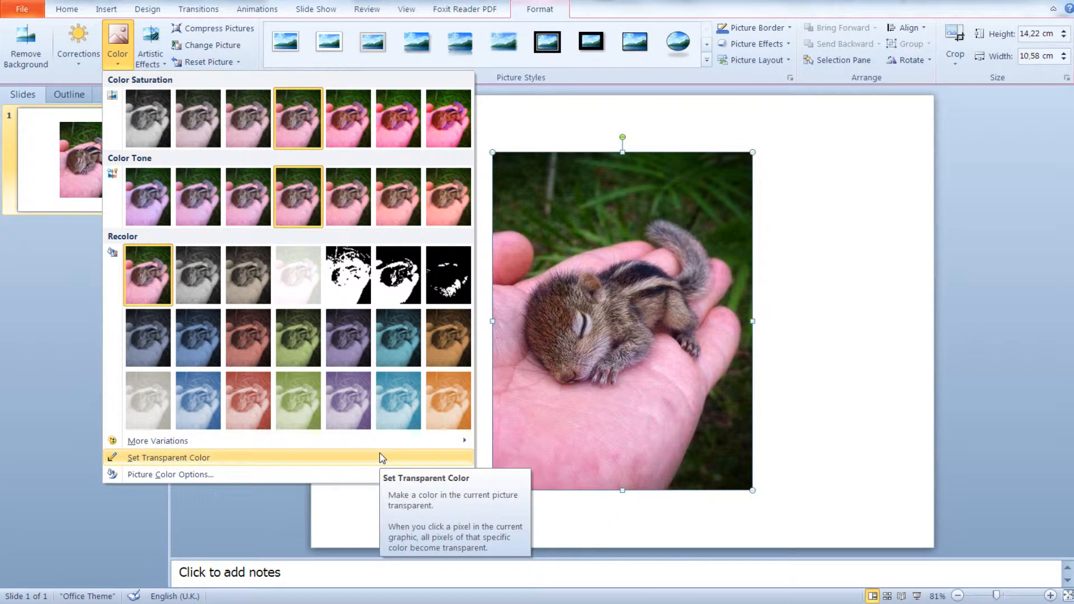
pyautogui.click(321, 475)
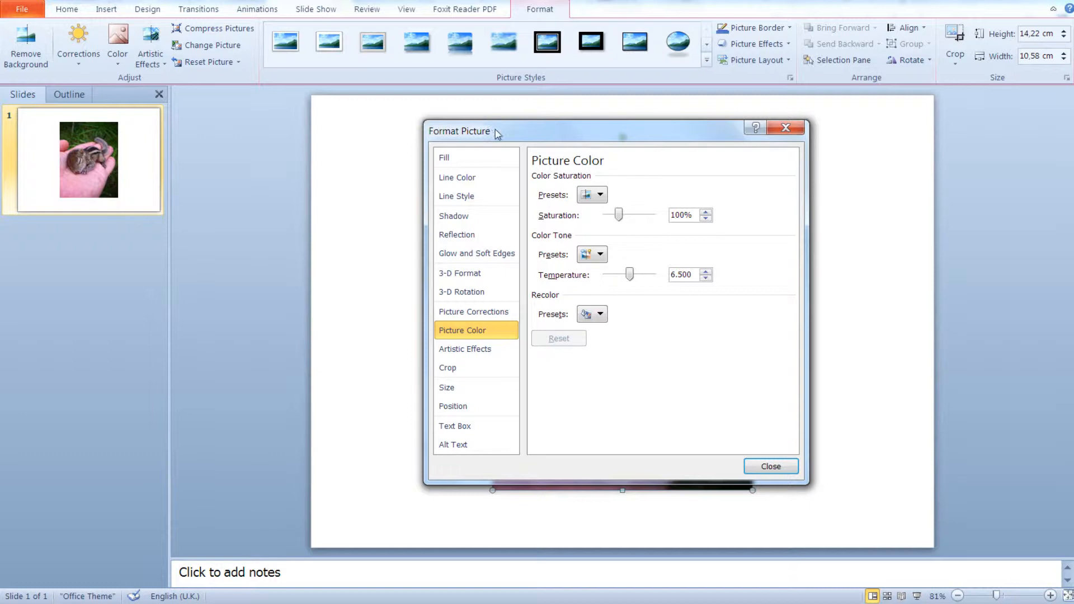
pyautogui.moveTo(495, 132); pyautogui.dragTo(481, 131)
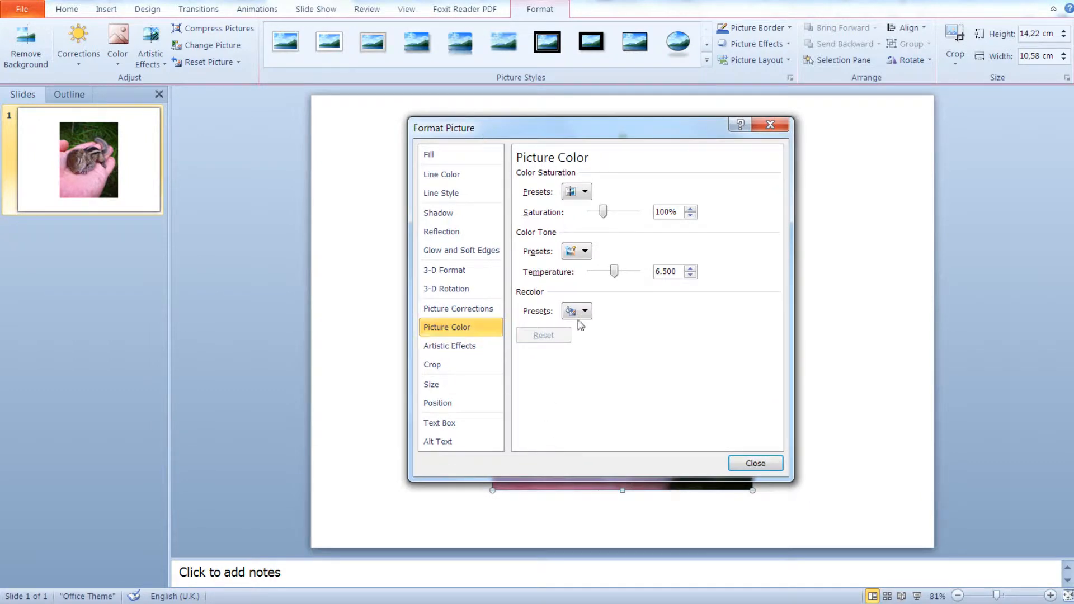
pyautogui.click(770, 125)
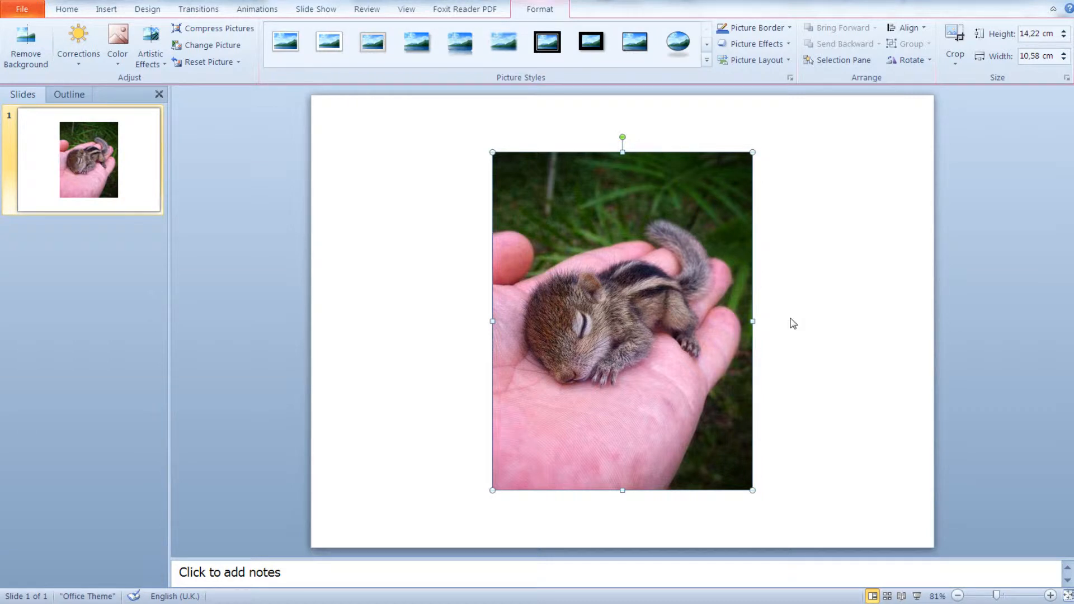
# Step: Start removing the picture's background and mark the hand areas above, behind and below the squirrel for removal
pyautogui.click(24, 50)
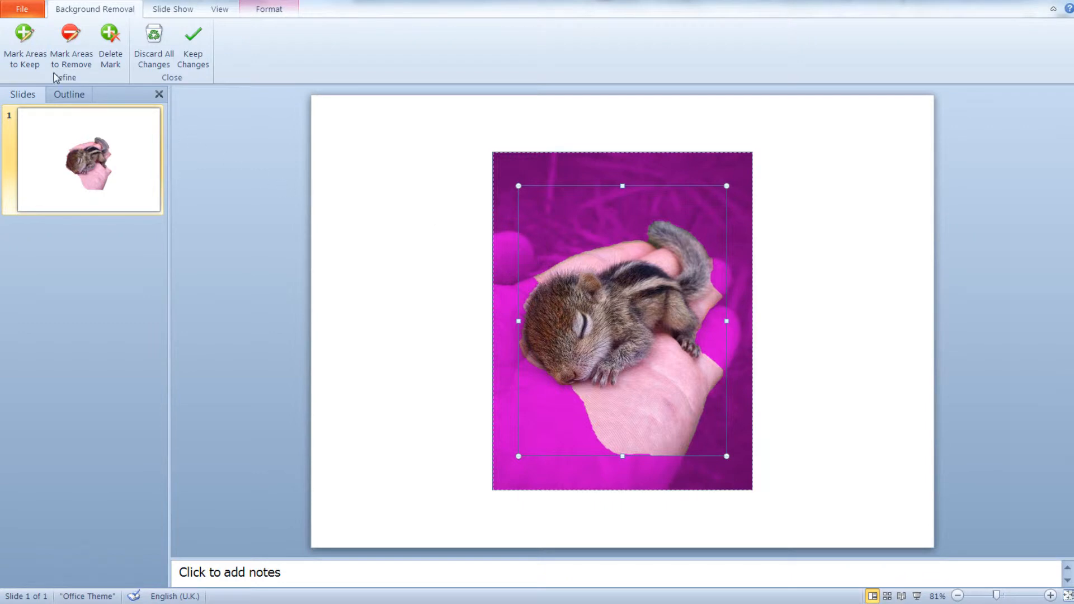
pyautogui.click(70, 44)
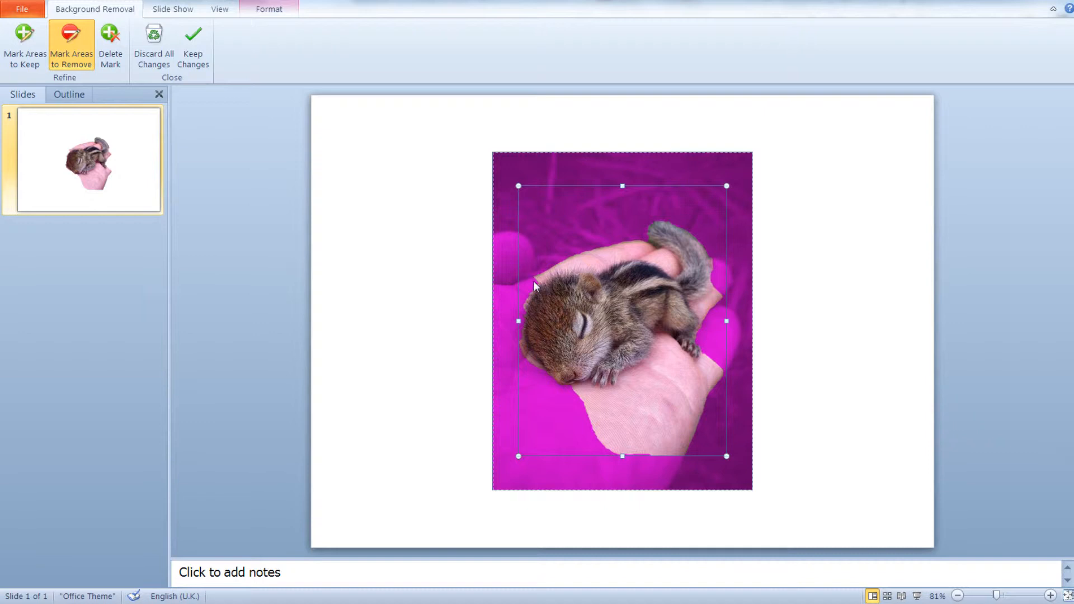
pyautogui.moveTo(534, 282); pyautogui.dragTo(664, 245)
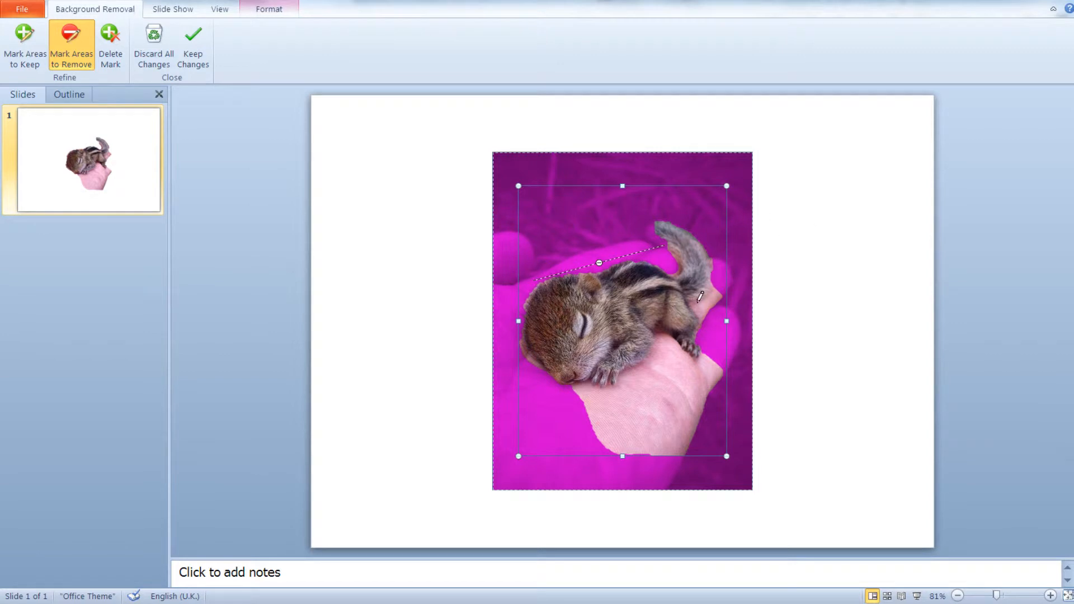
pyautogui.moveTo(716, 305); pyautogui.dragTo(725, 296)
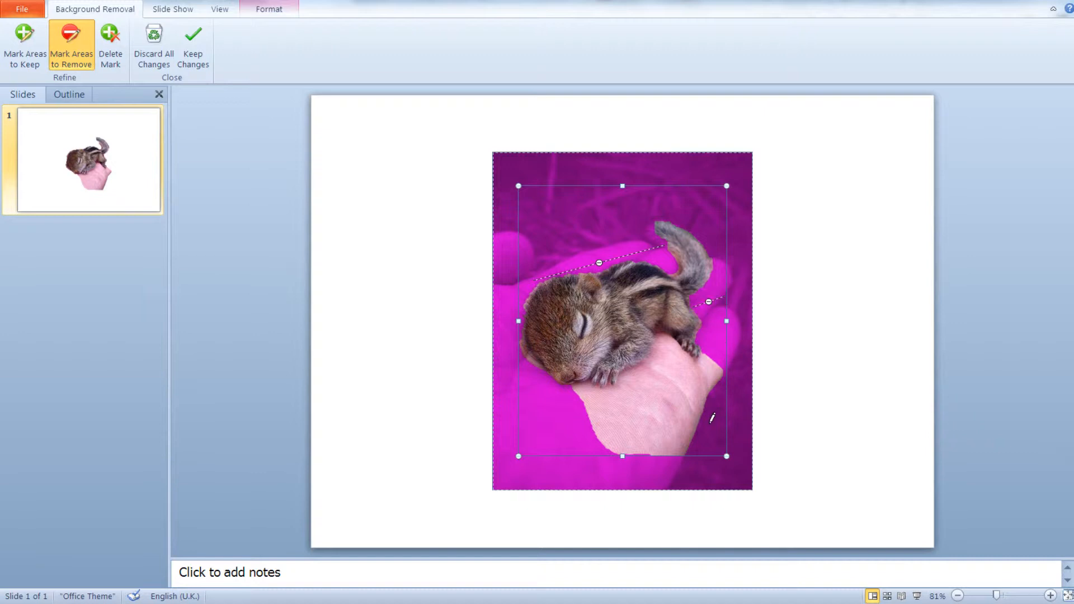
pyautogui.moveTo(596, 433)
pyautogui.mouseDown()
pyautogui.moveTo(679, 408)
pyautogui.moveTo(729, 364)
pyautogui.mouseUp()
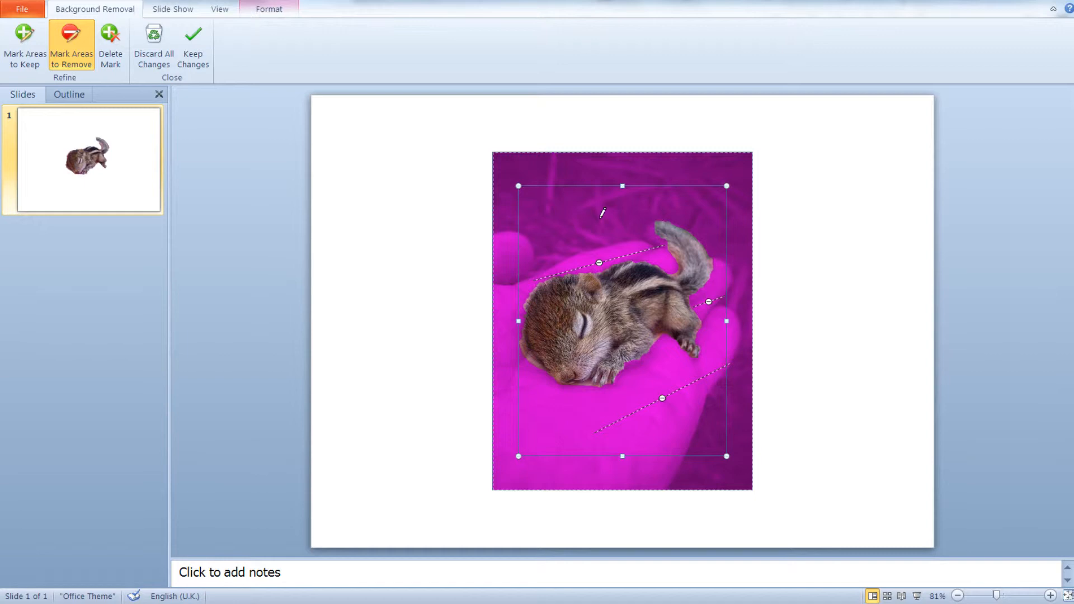
# Step: Mark the tip of the squirrel's tail as an area to keep and accept the background removal
pyautogui.click(22, 42)
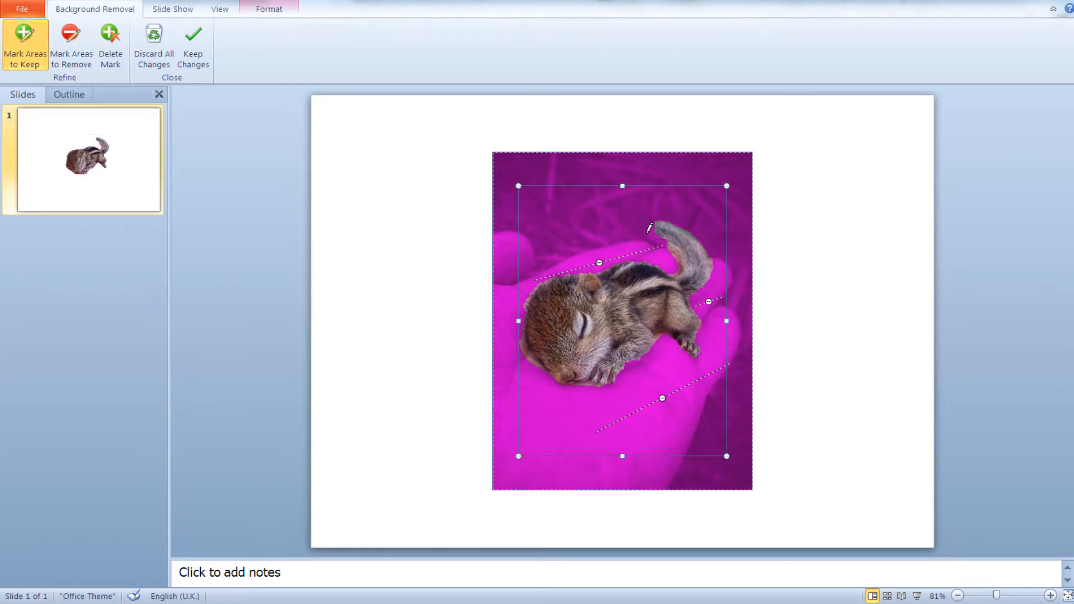
pyautogui.moveTo(650, 227); pyautogui.dragTo(657, 238)
pyautogui.click(194, 49)
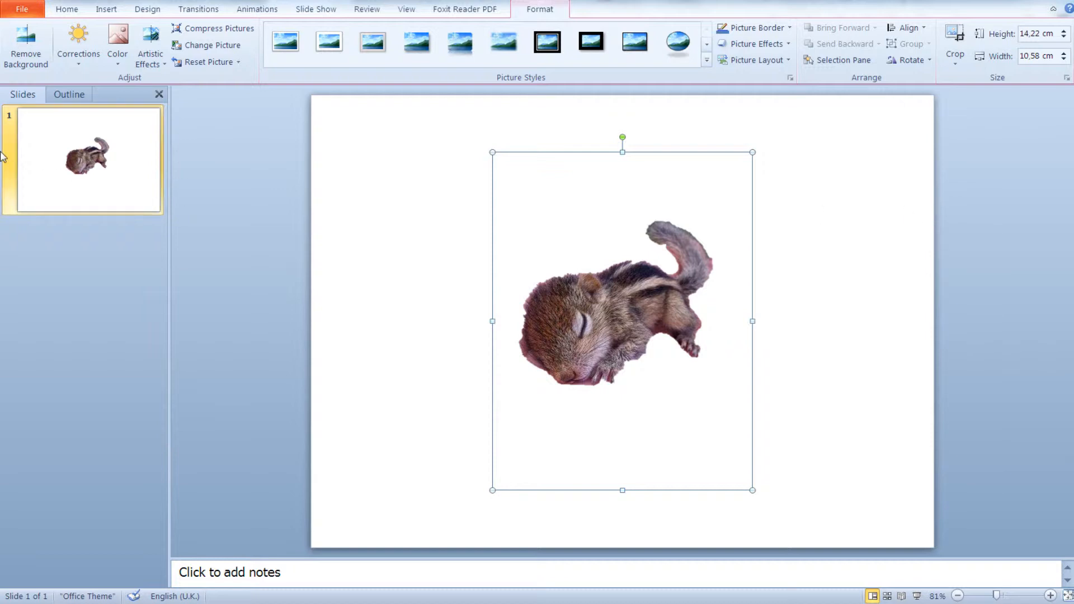
# Step: Recolor the cut-out squirrel in grayscale and apply the cross-hatched pencil artistic effect to it
pyautogui.click(89, 45)
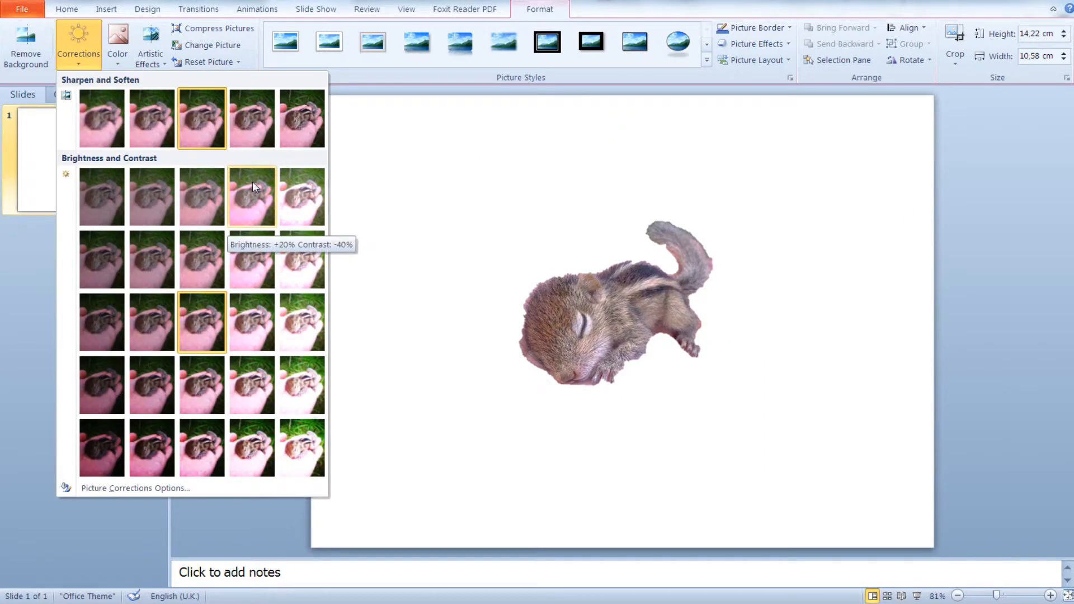
pyautogui.click(201, 325)
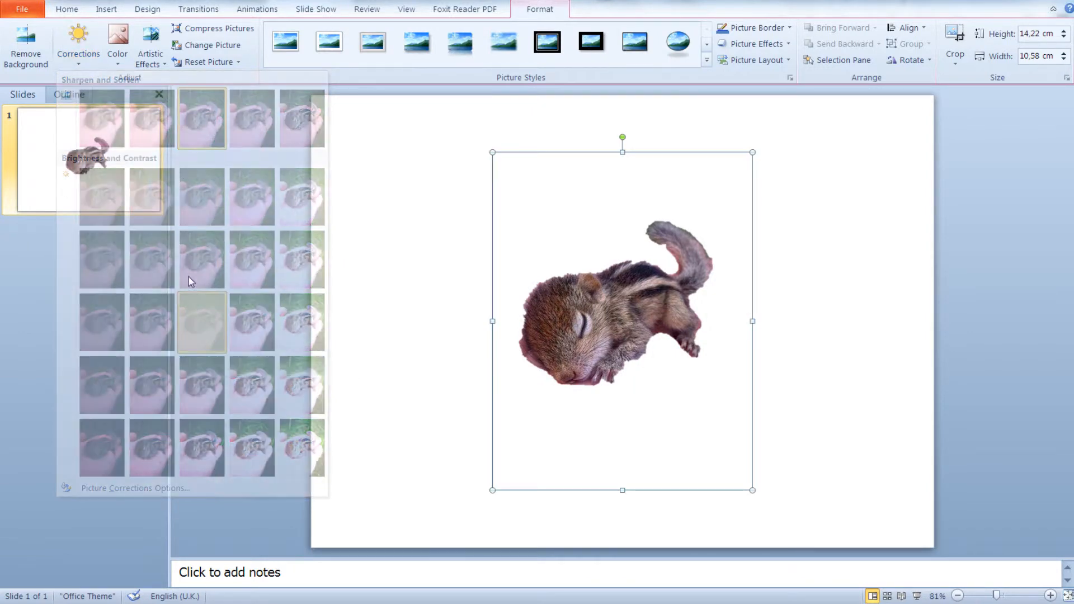
pyautogui.click(119, 47)
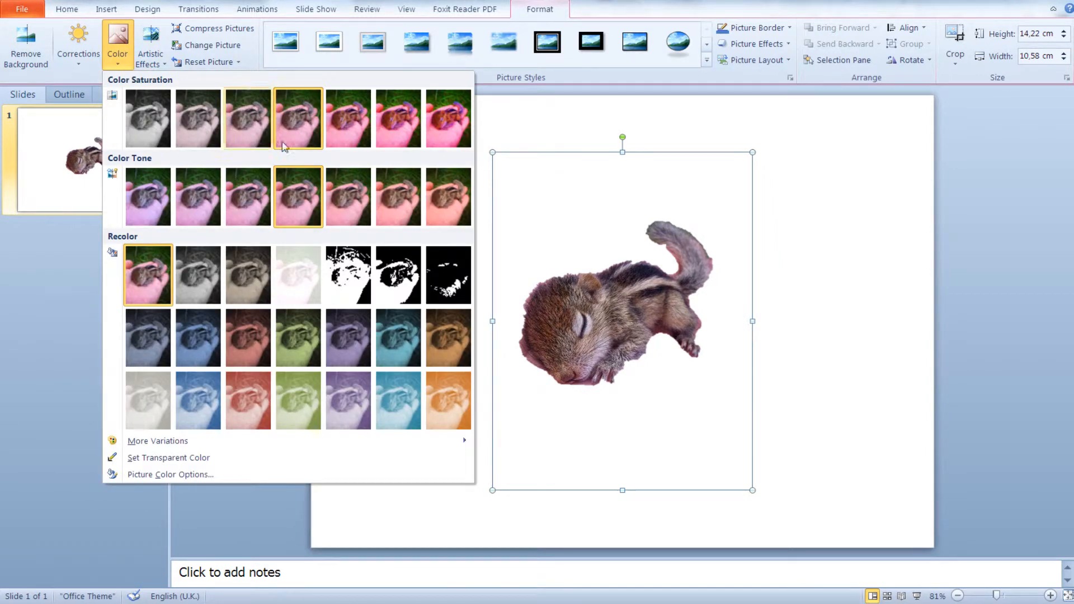
pyautogui.click(186, 288)
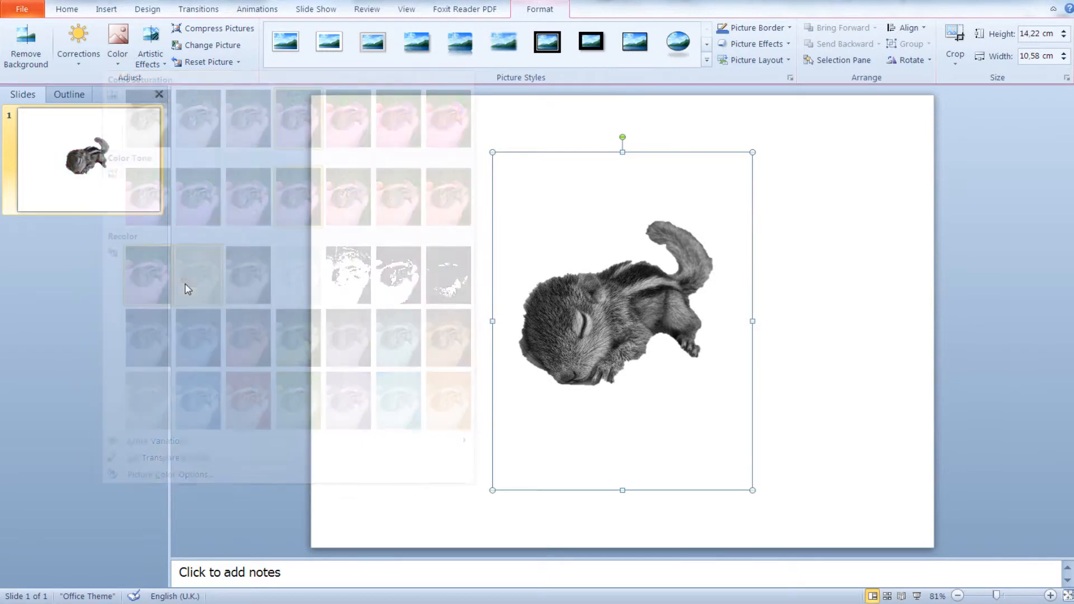
pyautogui.click(146, 55)
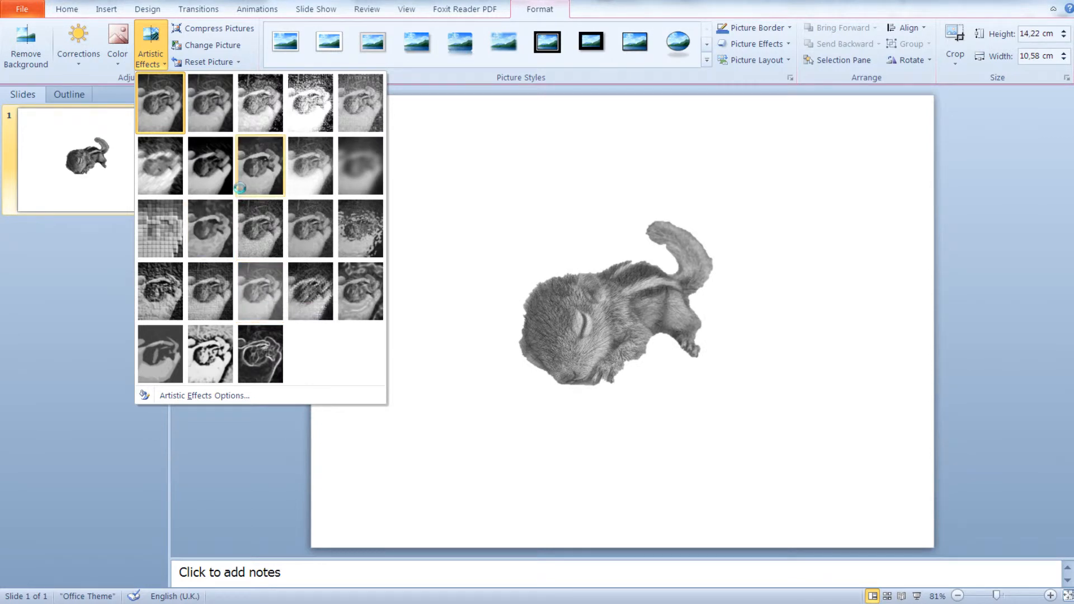
pyautogui.click(257, 95)
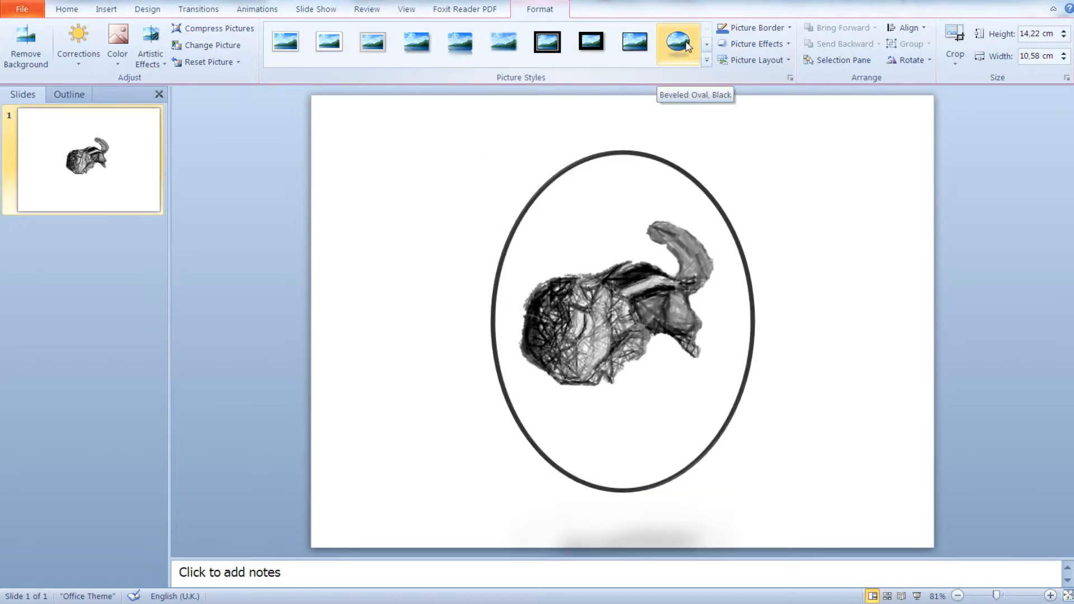
# Step: Look through the picture style presets and the border color, weight and dash options for the squirrel picture
pyautogui.click(707, 60)
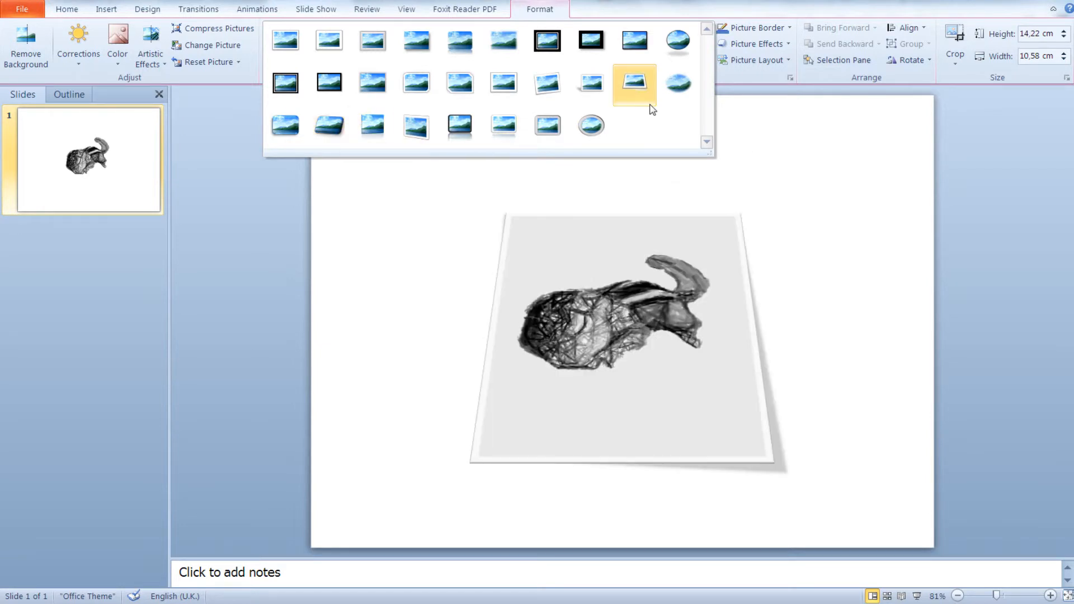
pyautogui.click(742, 8)
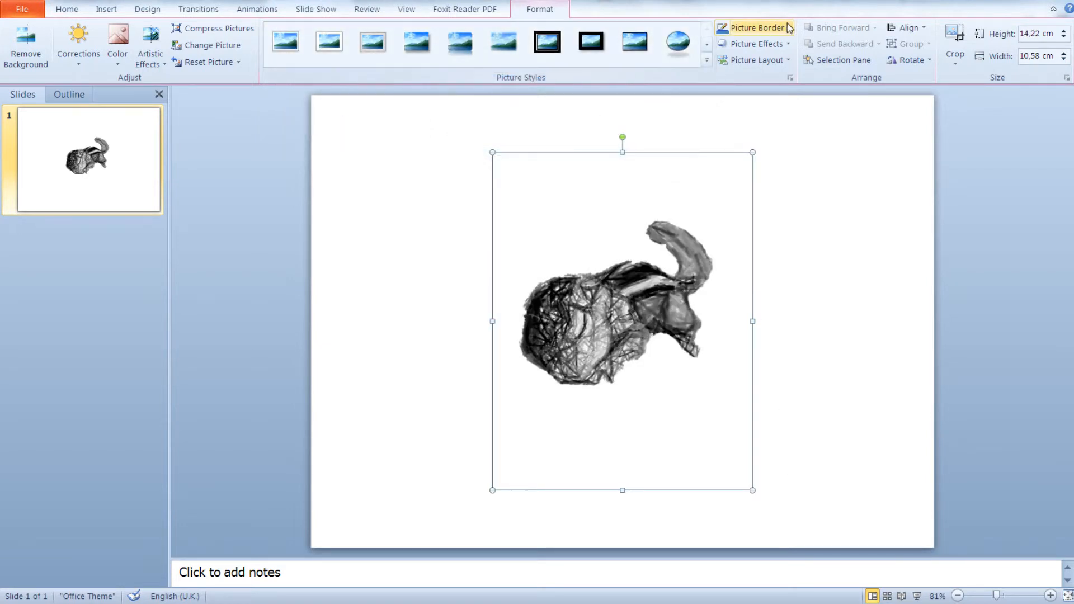
pyautogui.click(756, 28)
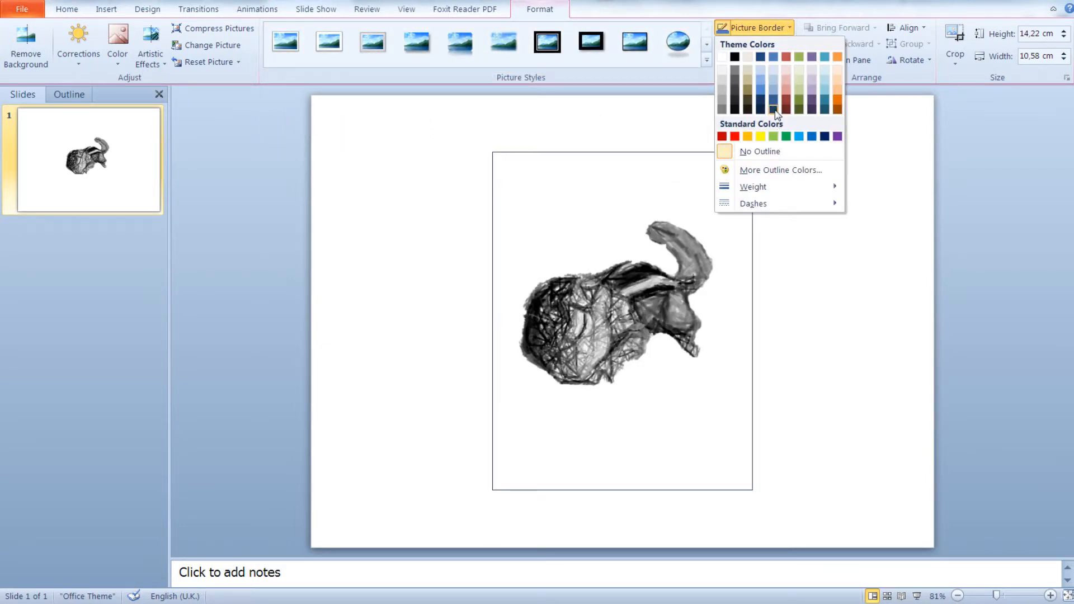
pyautogui.moveTo(786, 185)
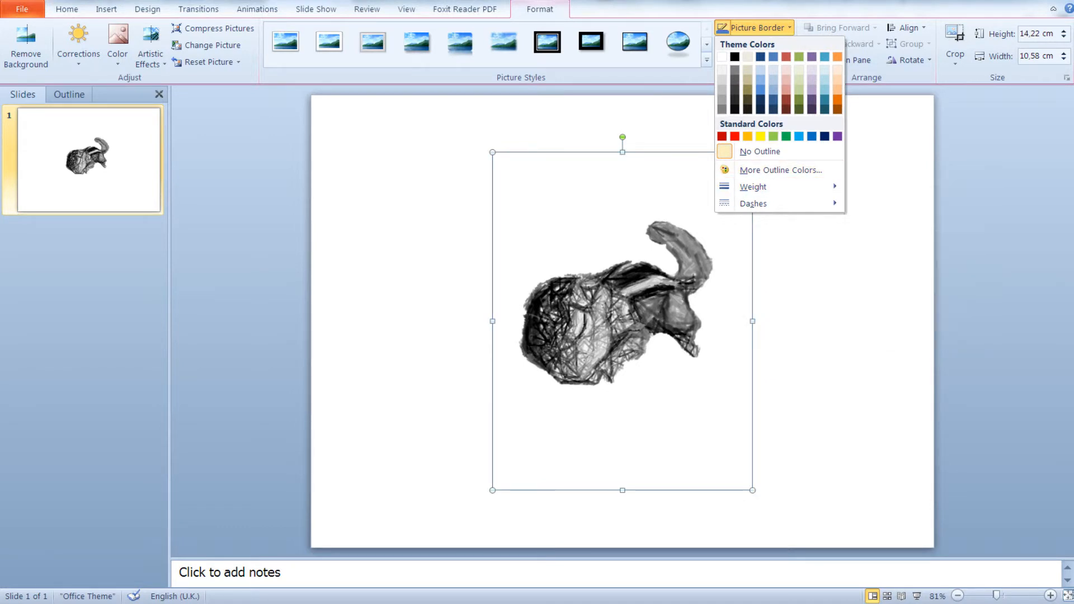
pyautogui.click(758, 28)
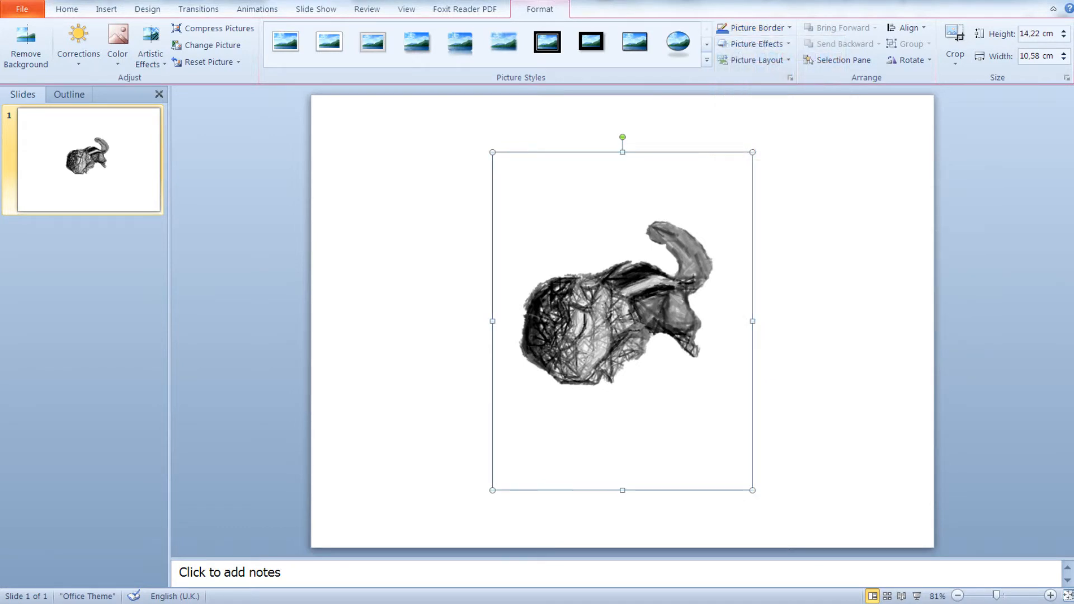
# Step: Give the squirrel picture a perspective shadow that falls on the ground beneath it
pyautogui.click(786, 45)
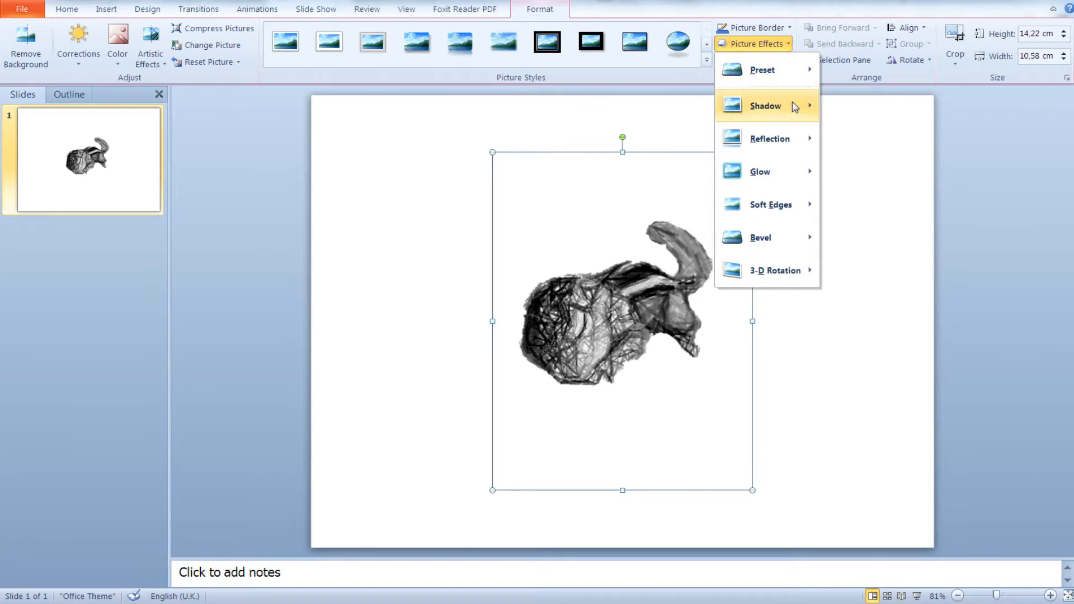
pyautogui.moveTo(794, 106)
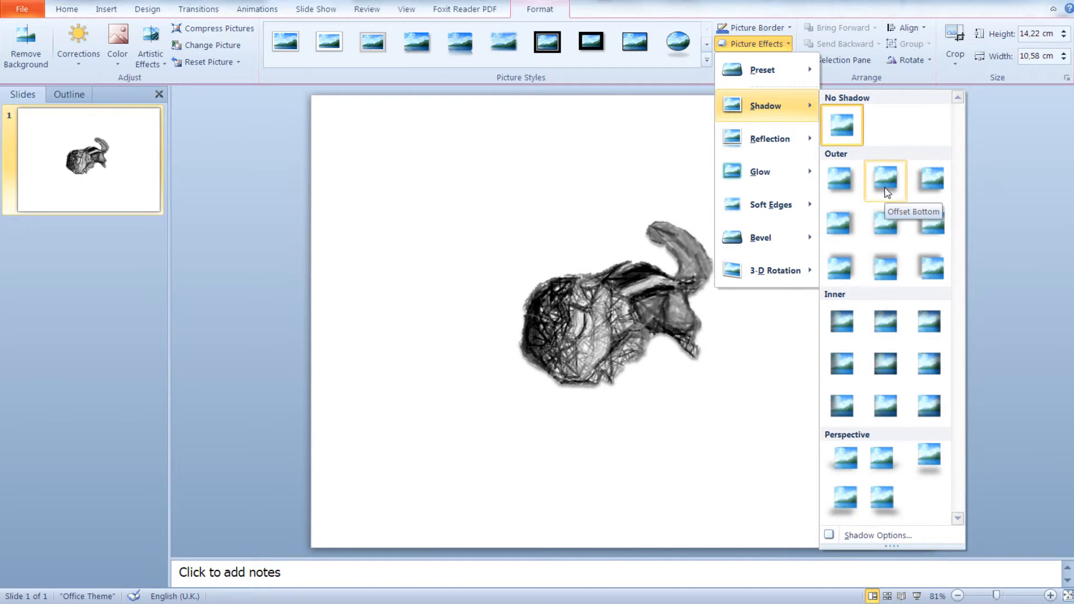
pyautogui.moveTo(791, 131)
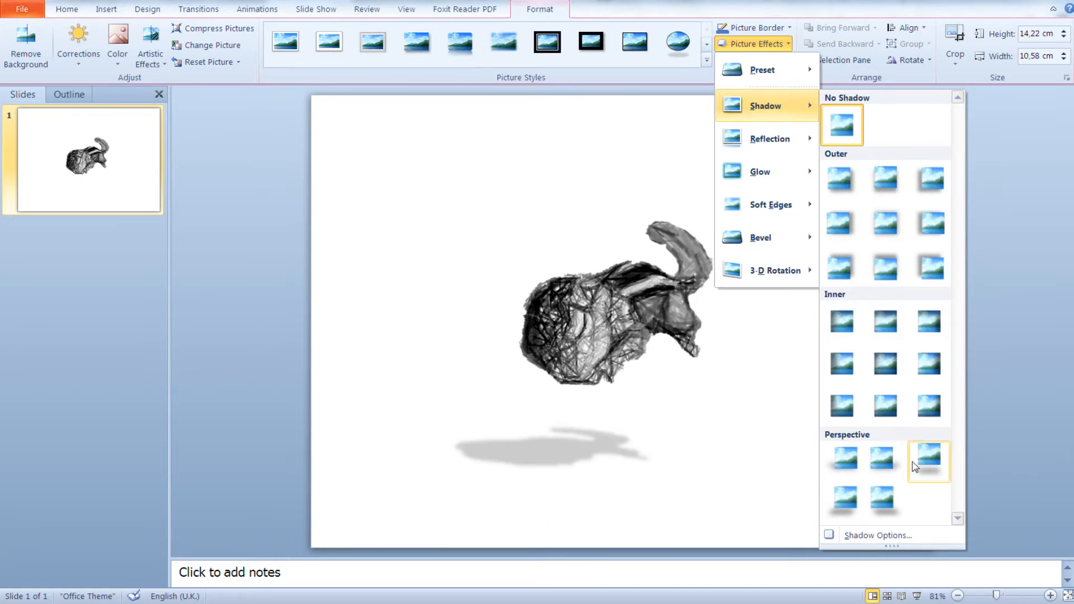
pyautogui.click(848, 463)
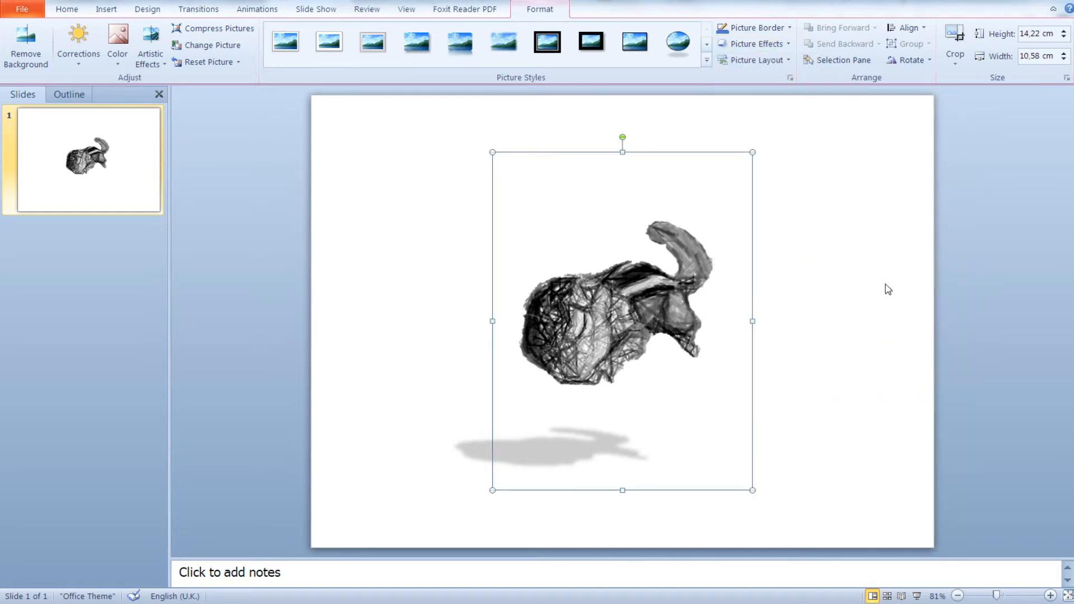
pyautogui.click(803, 163)
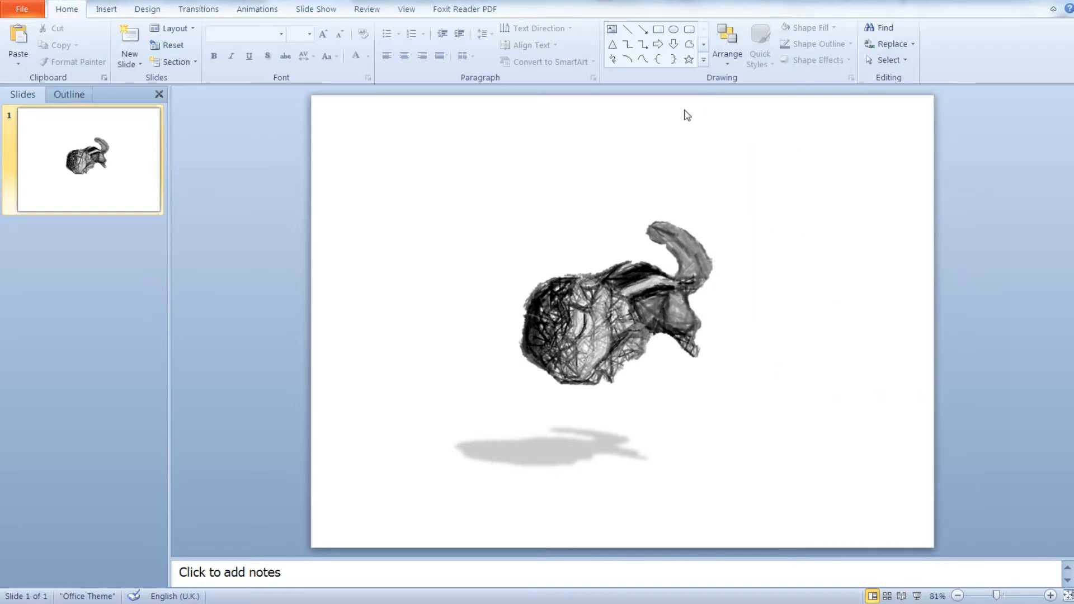
pyautogui.click(626, 216)
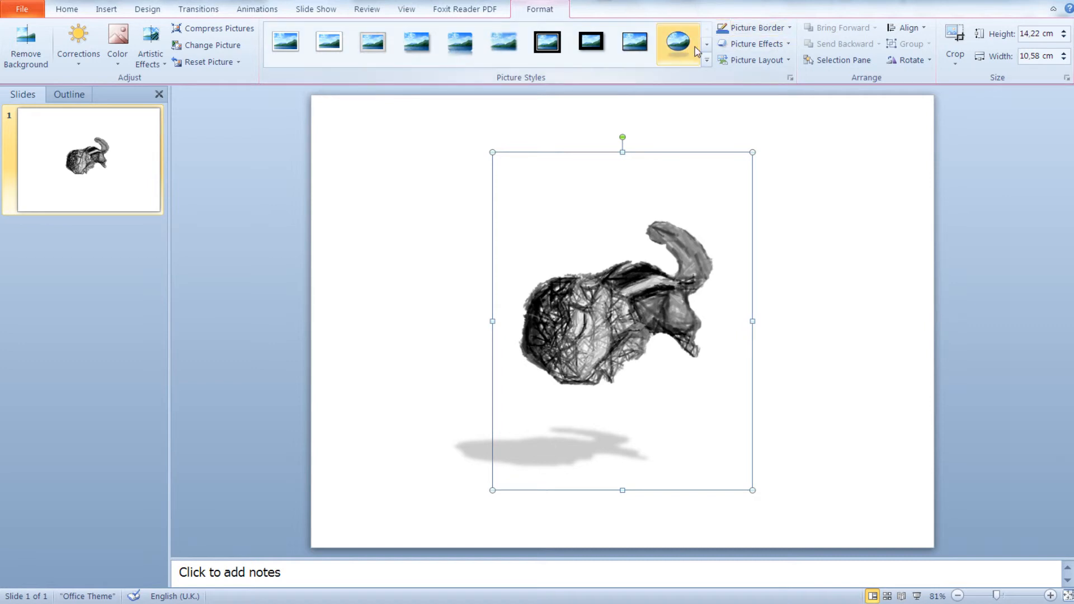
# Step: Look through the picture style presets, picture layouts and soft edge effects for the squirrel picture
pyautogui.click(708, 60)
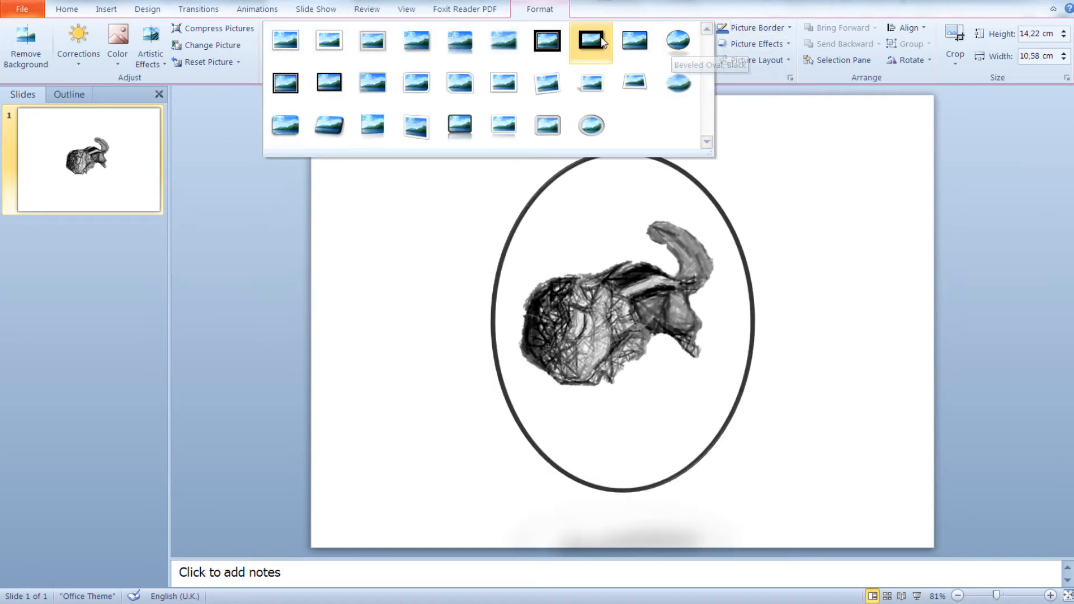
pyautogui.click(804, 98)
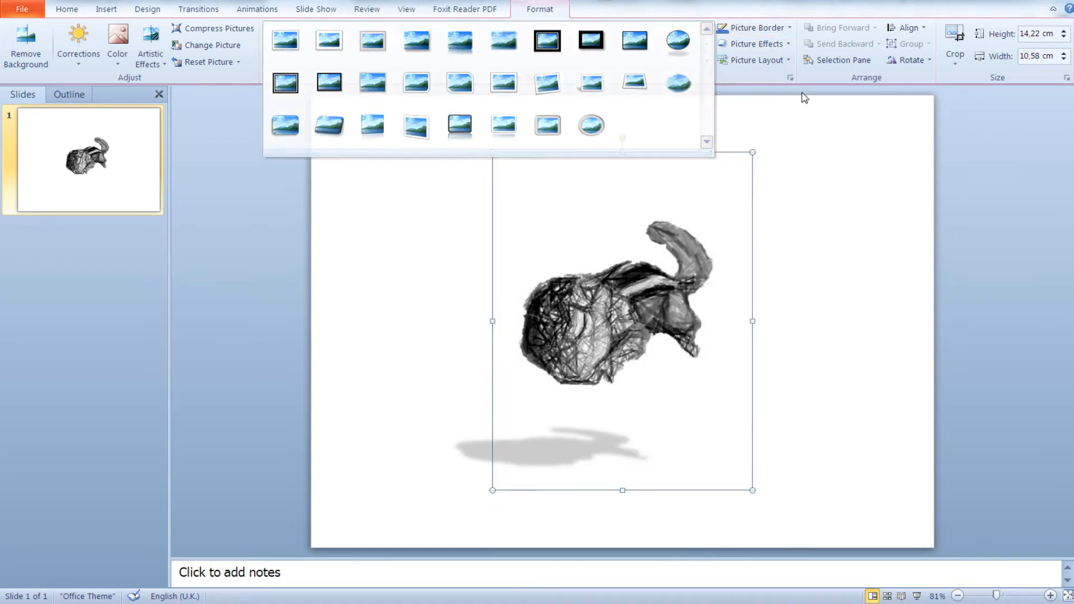
pyautogui.click(788, 61)
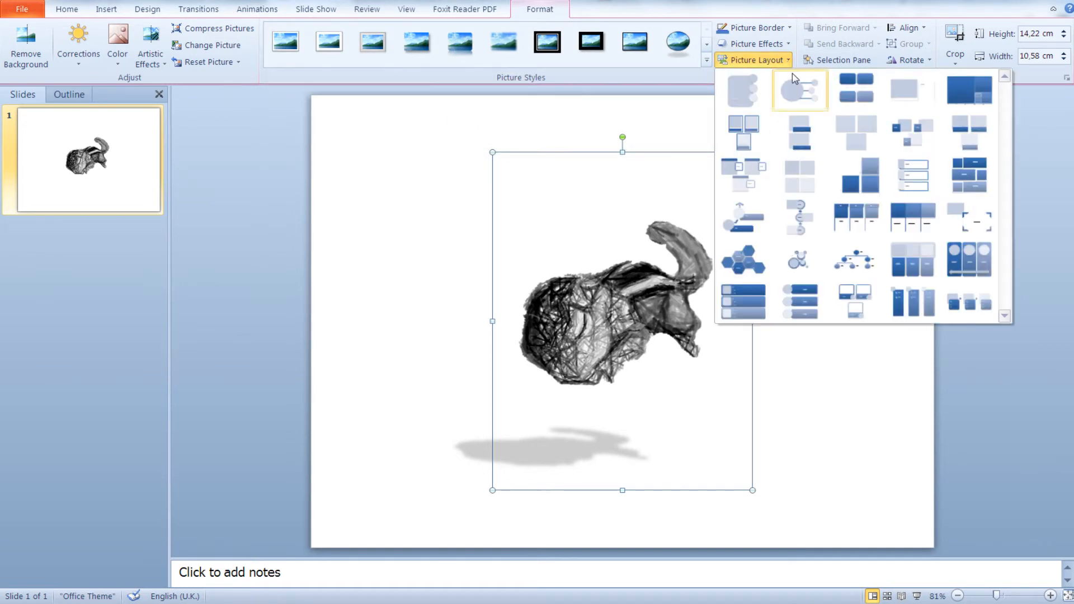
pyautogui.click(778, 47)
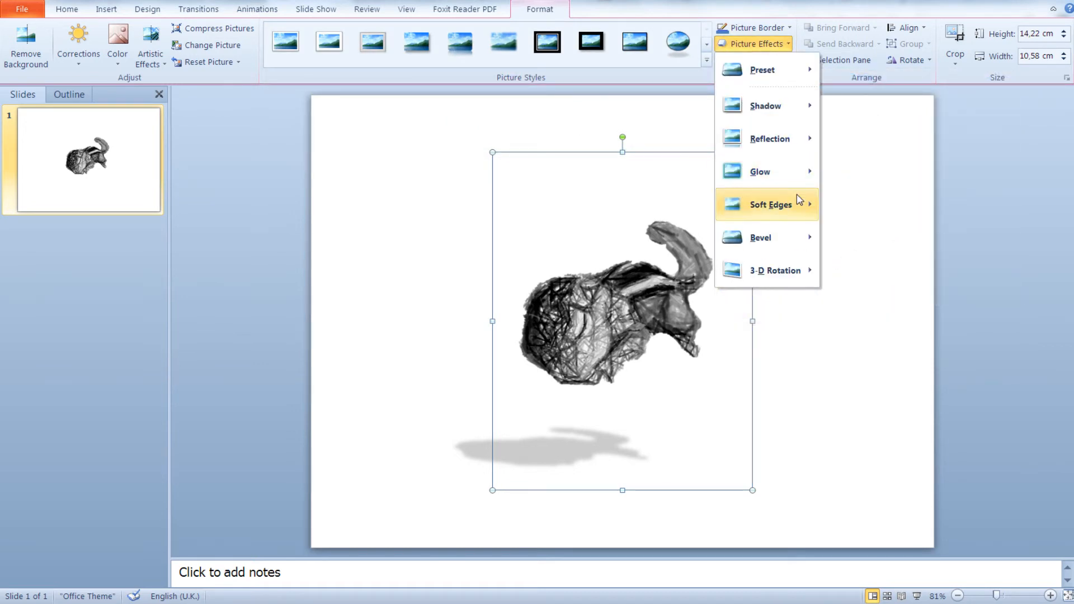
pyautogui.moveTo(798, 196)
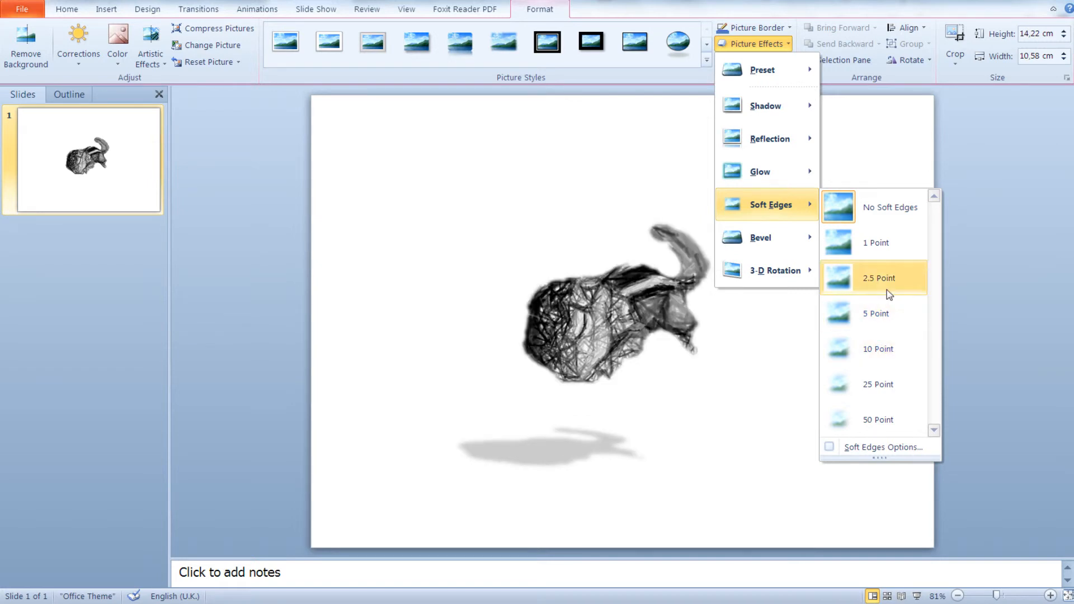
pyautogui.click(892, 255)
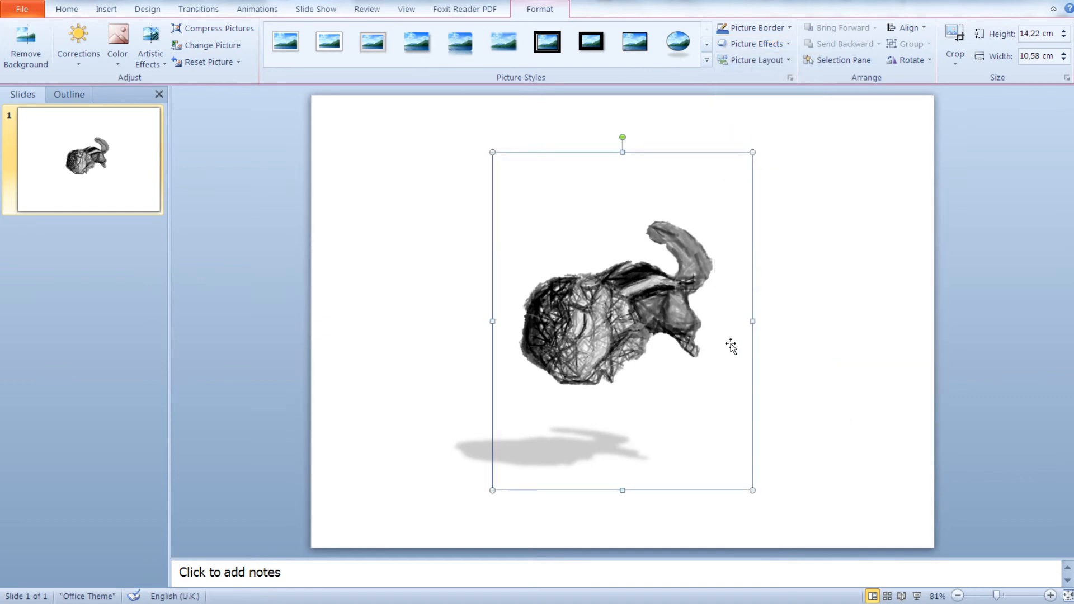
# Step: Save the edited squirrel picture as the PNG file Picture1.png in the Powerpoint folder of the Pictures library
pyautogui.click(815, 305)
pyautogui.click(627, 300)
pyautogui.rightClick(619, 302)
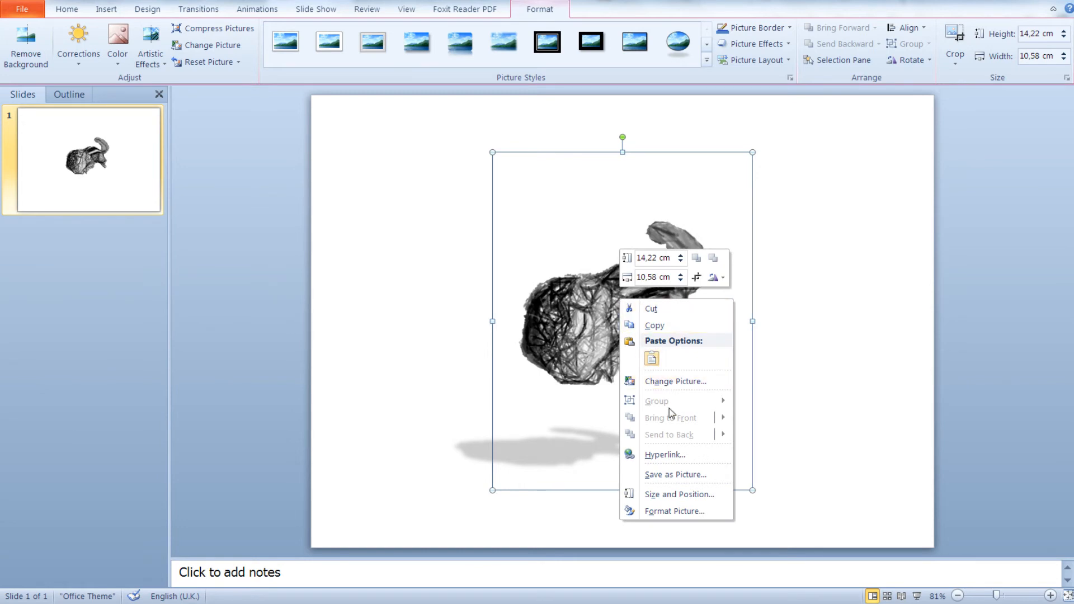
pyautogui.click(687, 476)
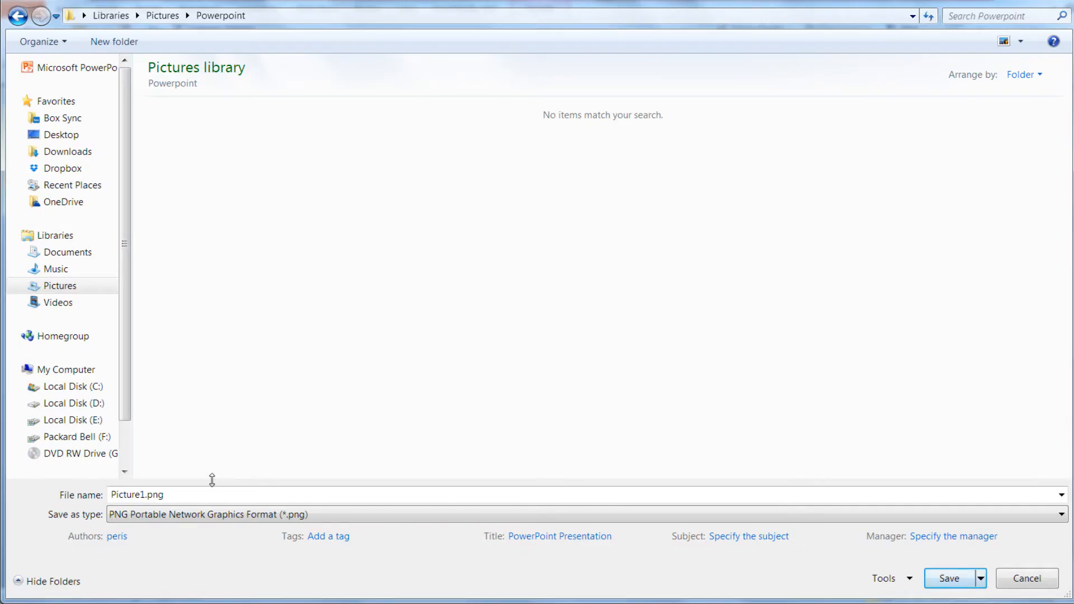
pyautogui.click(217, 515)
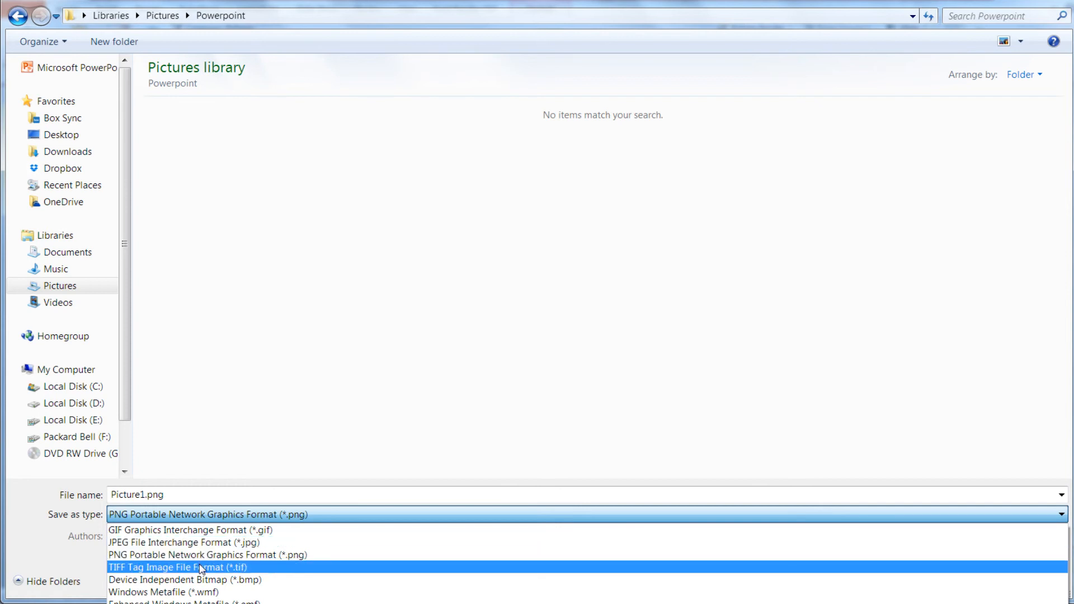
pyautogui.click(427, 364)
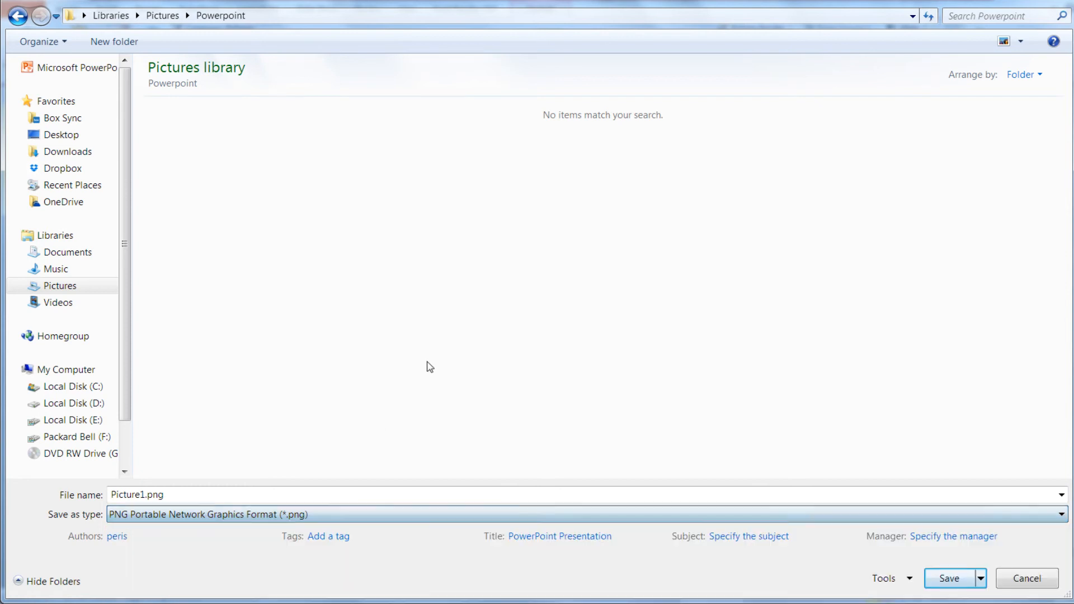
pyautogui.click(950, 580)
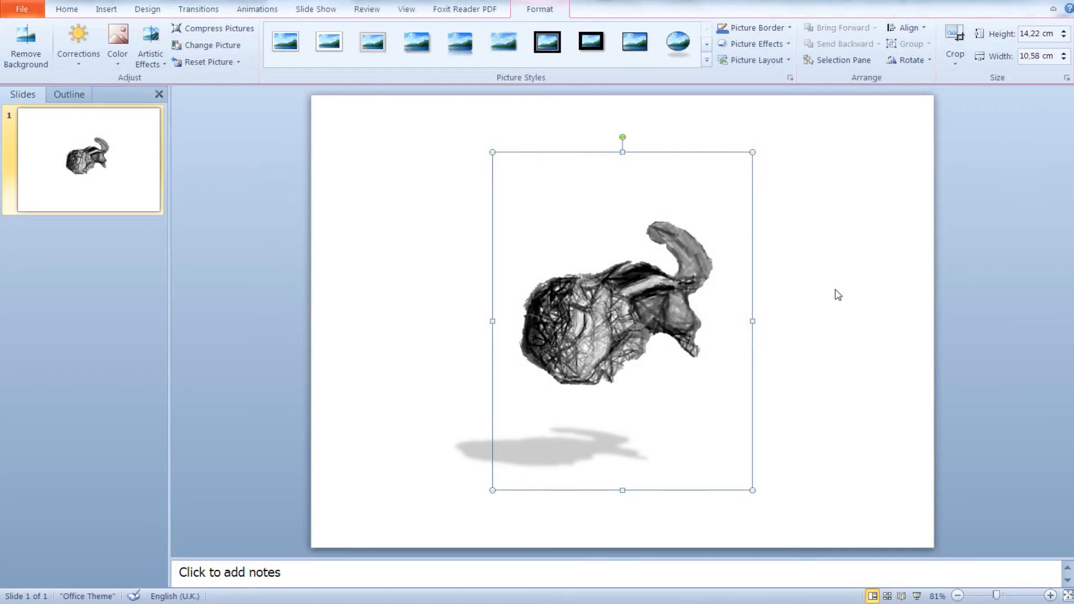
pyautogui.click(804, 205)
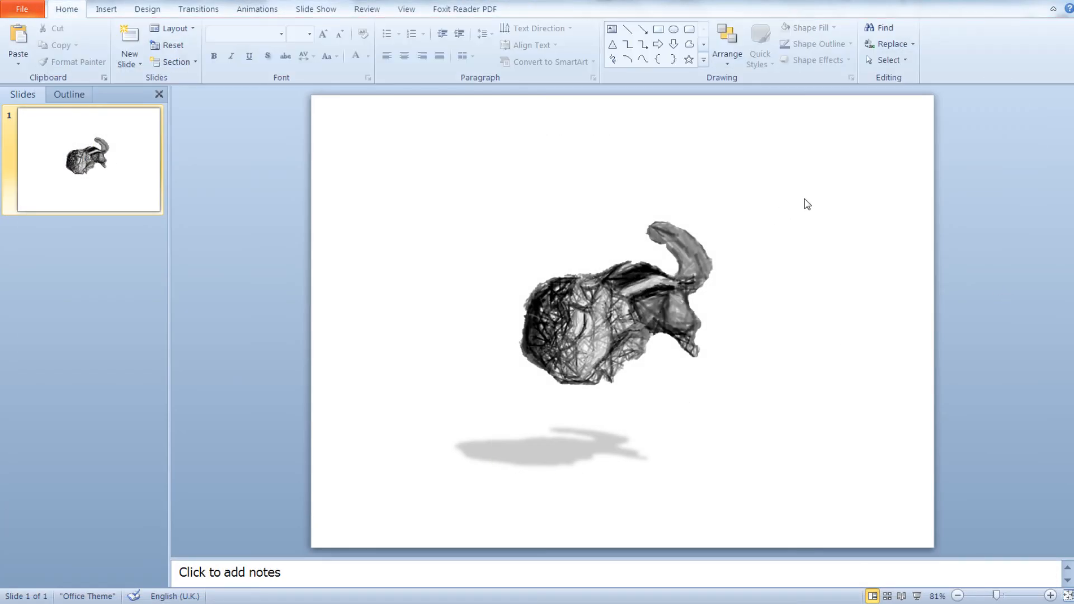
pyautogui.click(626, 296)
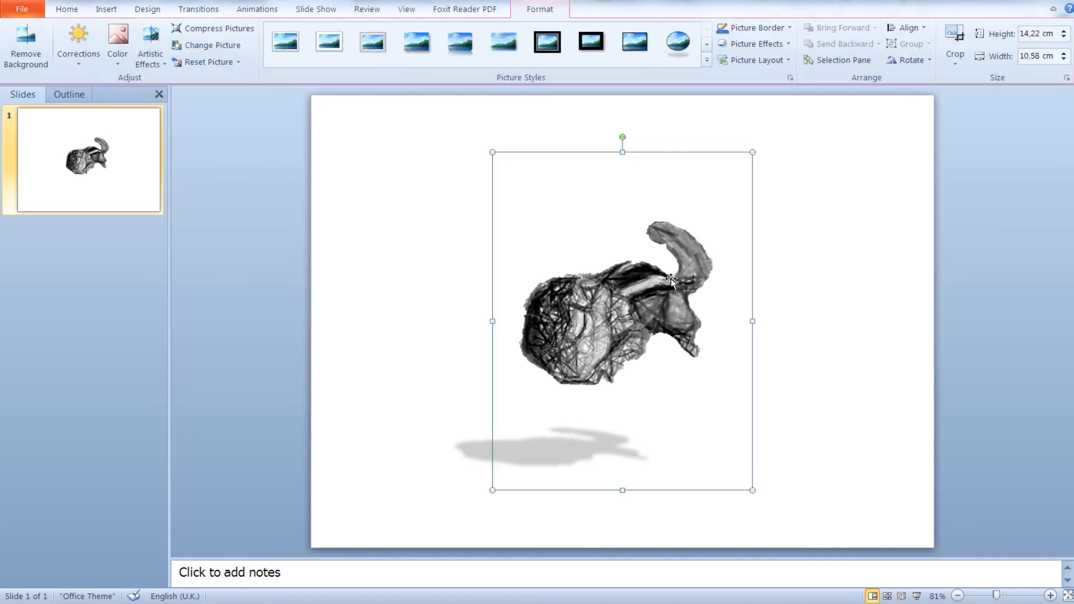